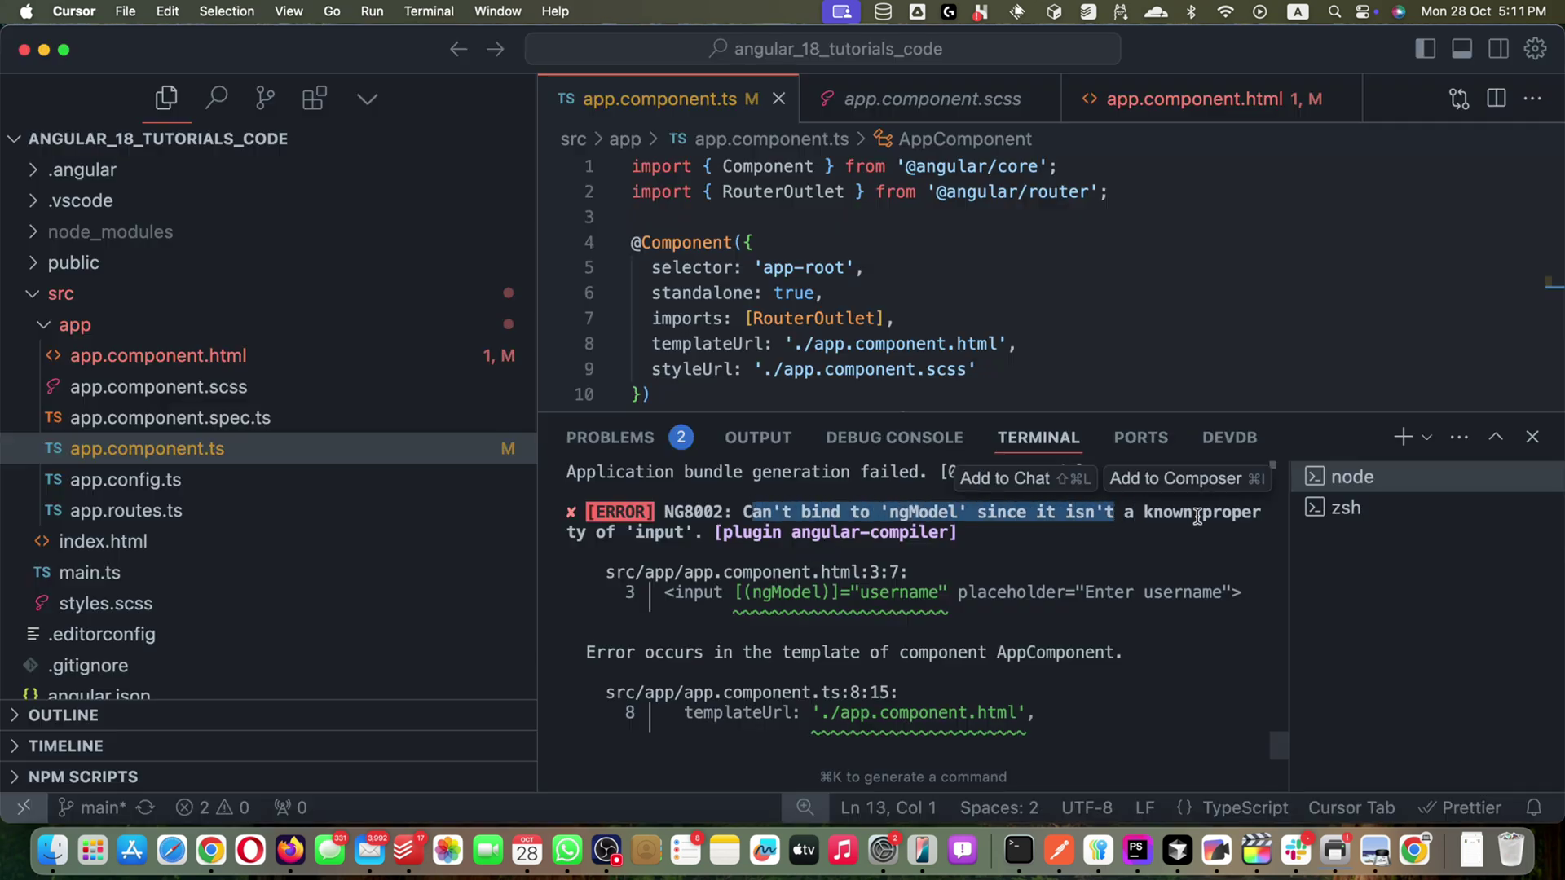
- Note the ngModel build error, close the terminal, and open app.component.html
{"action": "left_click_drag", "start_coordinate": [626, 535], "coordinate": [1028, 535]}
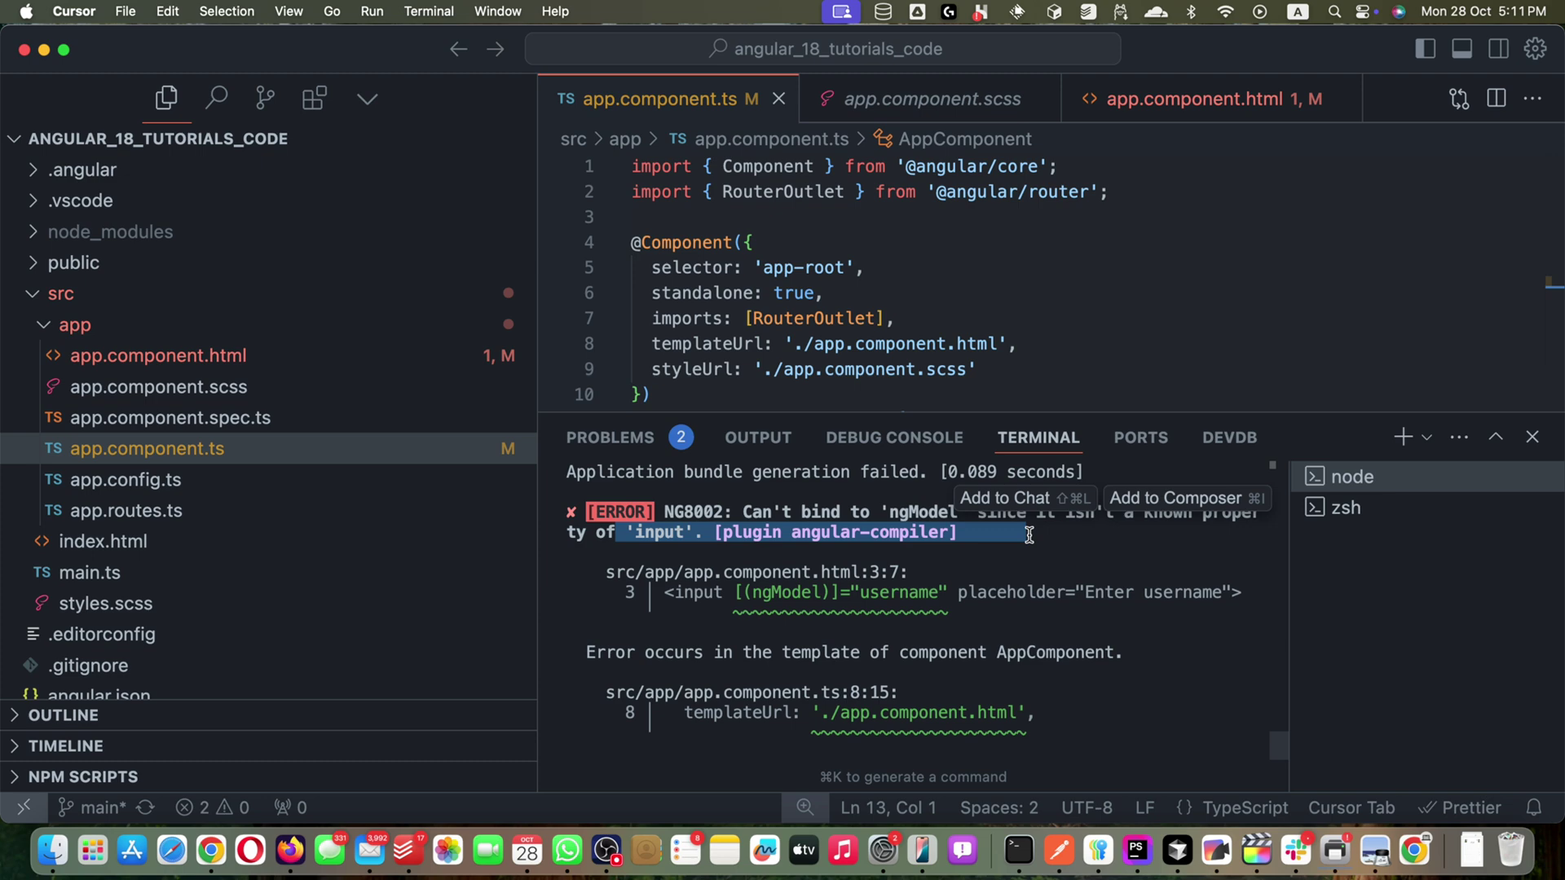
{"action": "left_click", "coordinate": [1533, 437]}
{"action": "left_click", "coordinate": [158, 355]}
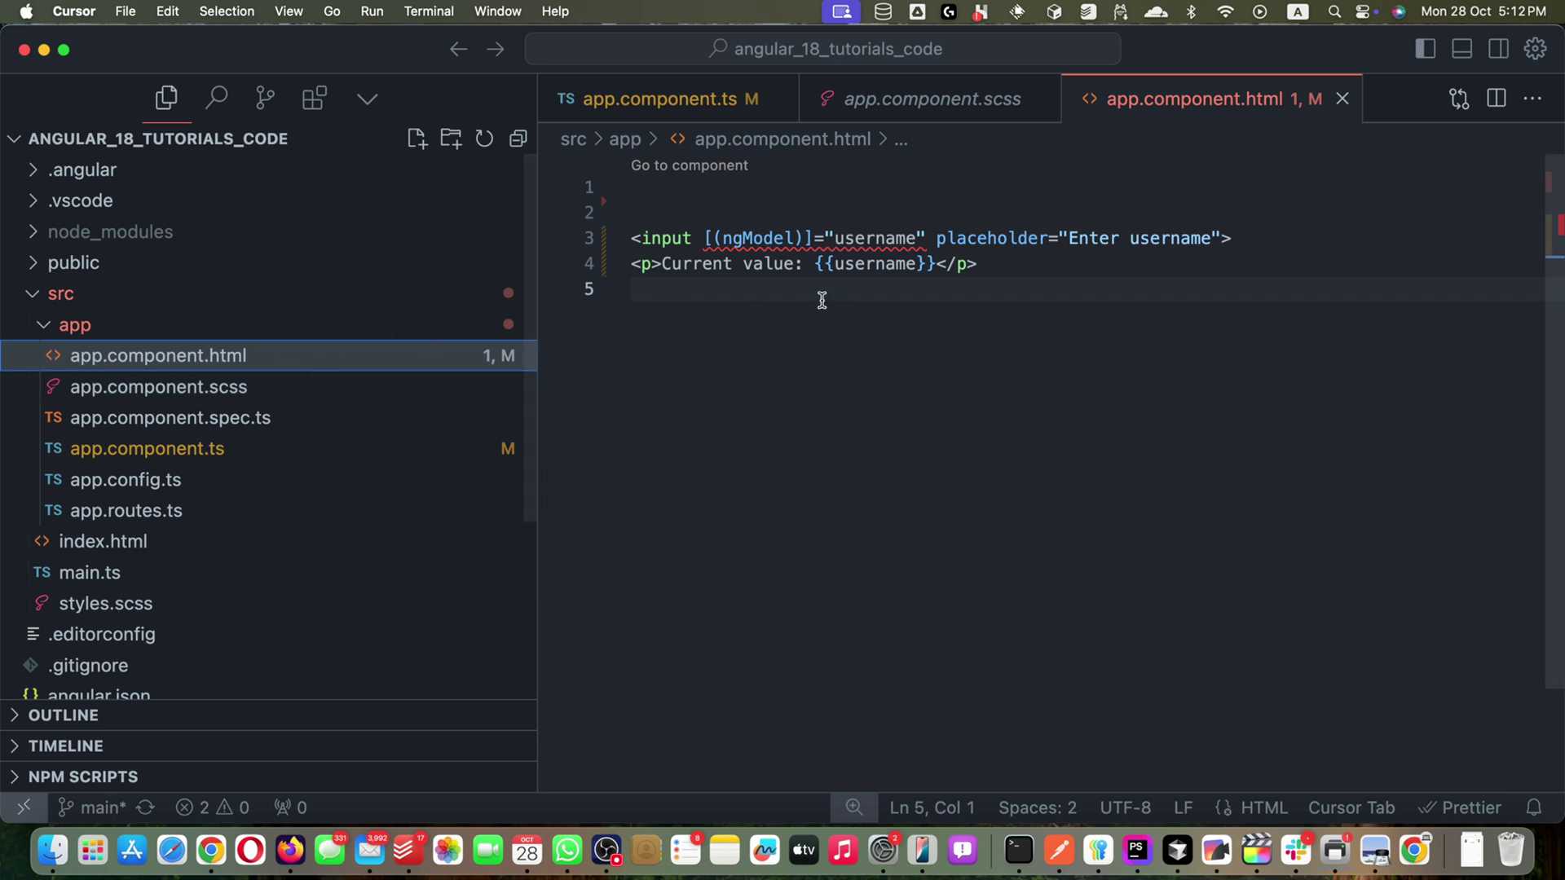
- Inspect the template's [(ngModel)] username binding and the Current value paragraph
{"action": "left_click_drag", "start_coordinate": [631, 238], "coordinate": [890, 238]}
{"action": "left_click", "coordinate": [890, 323]}
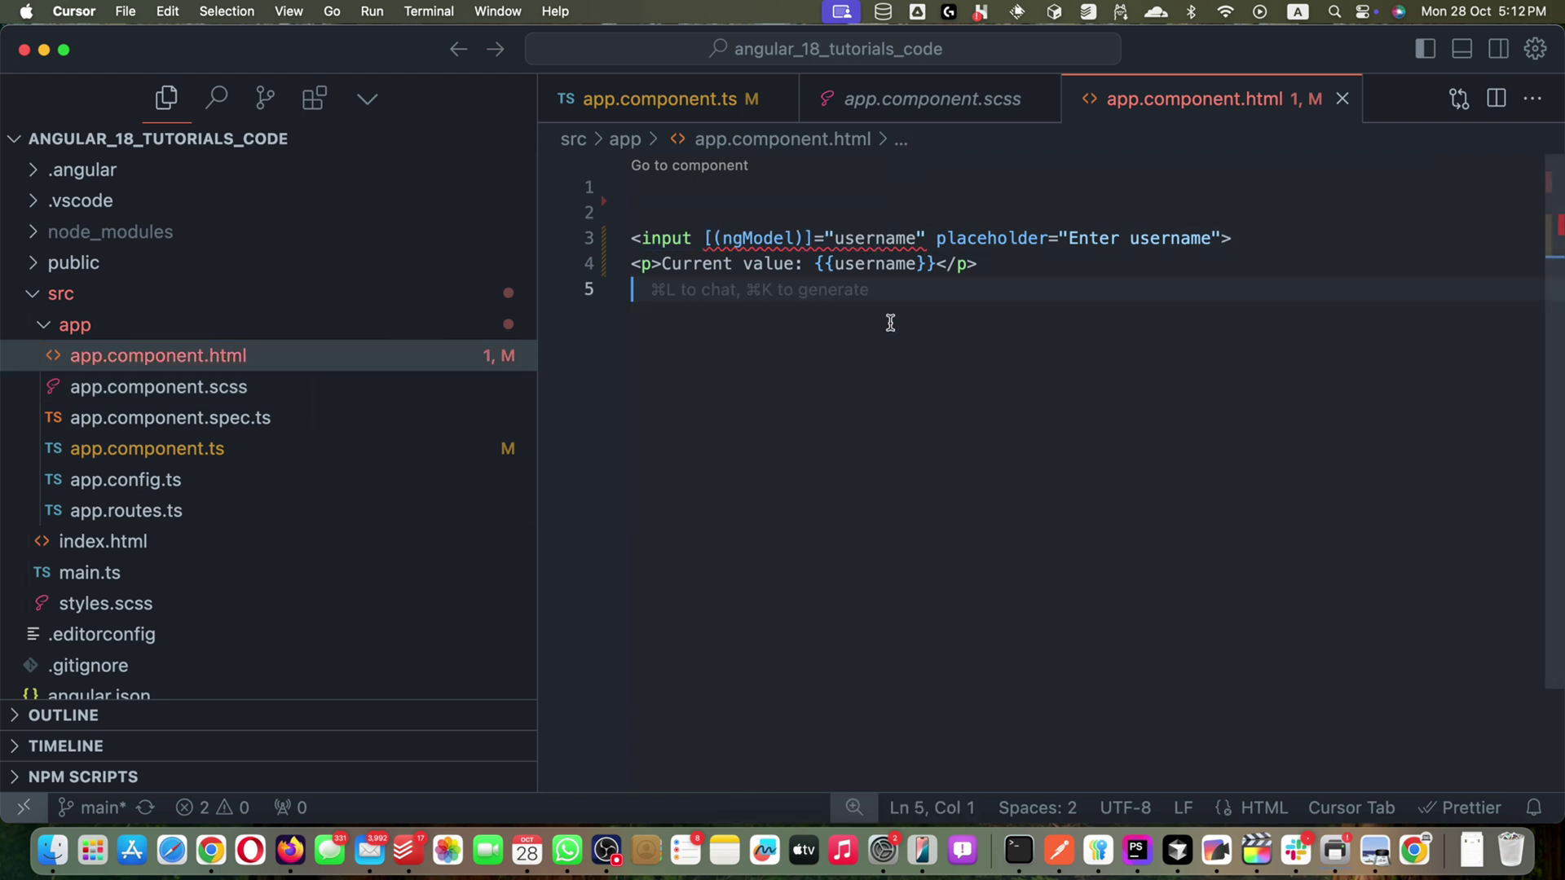
{"action": "left_click_drag", "start_coordinate": [704, 238], "coordinate": [946, 239]}
{"action": "left_click", "coordinate": [946, 263]}
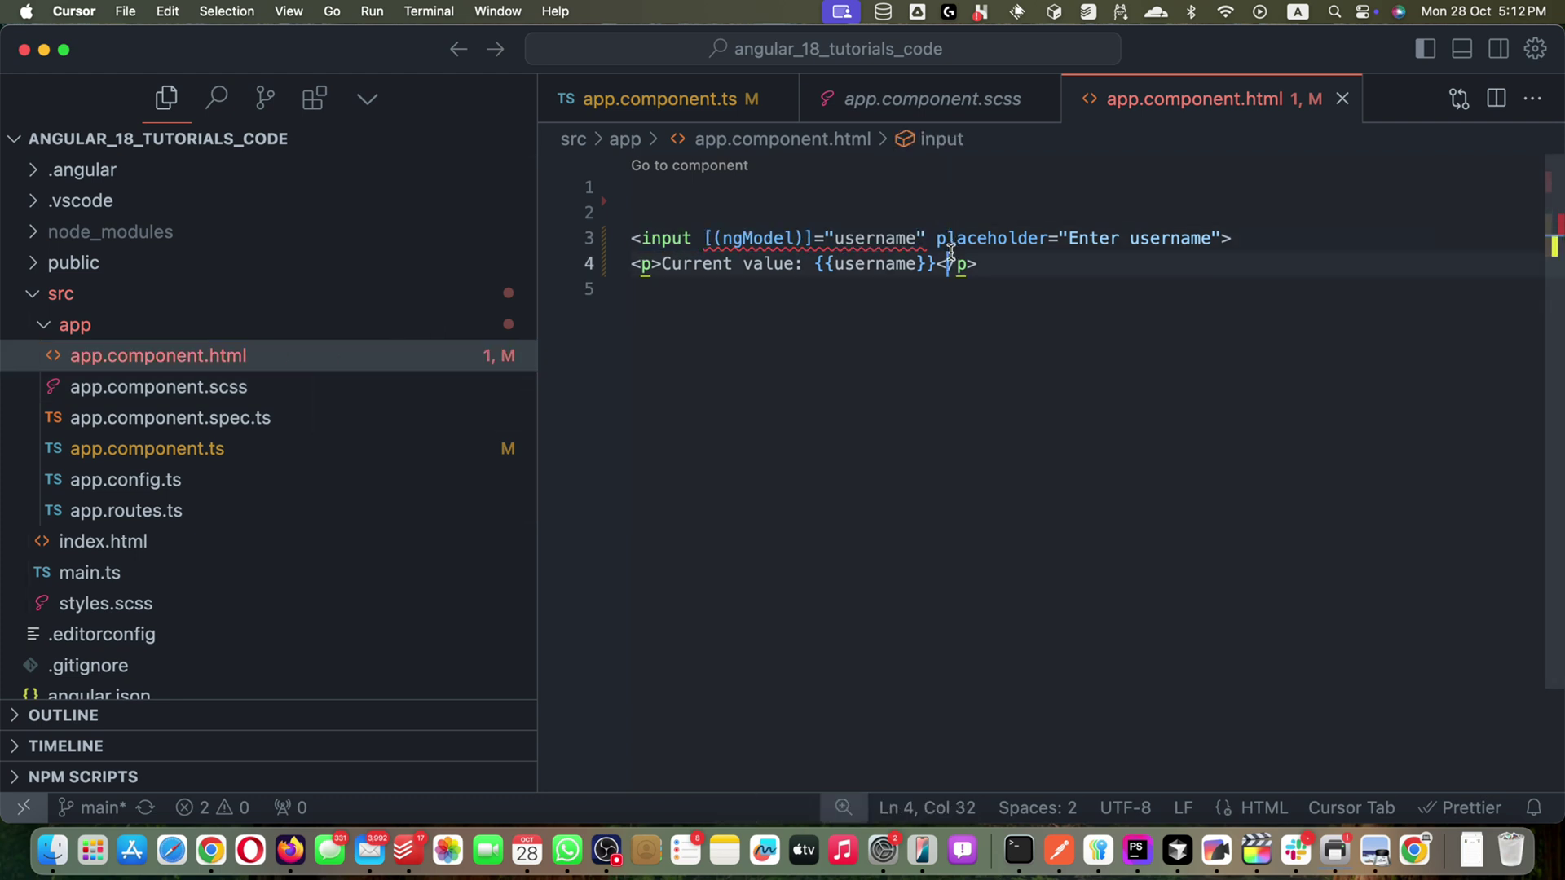
{"action": "left_click", "coordinate": [873, 226]}
{"action": "double_click", "coordinate": [873, 238]}
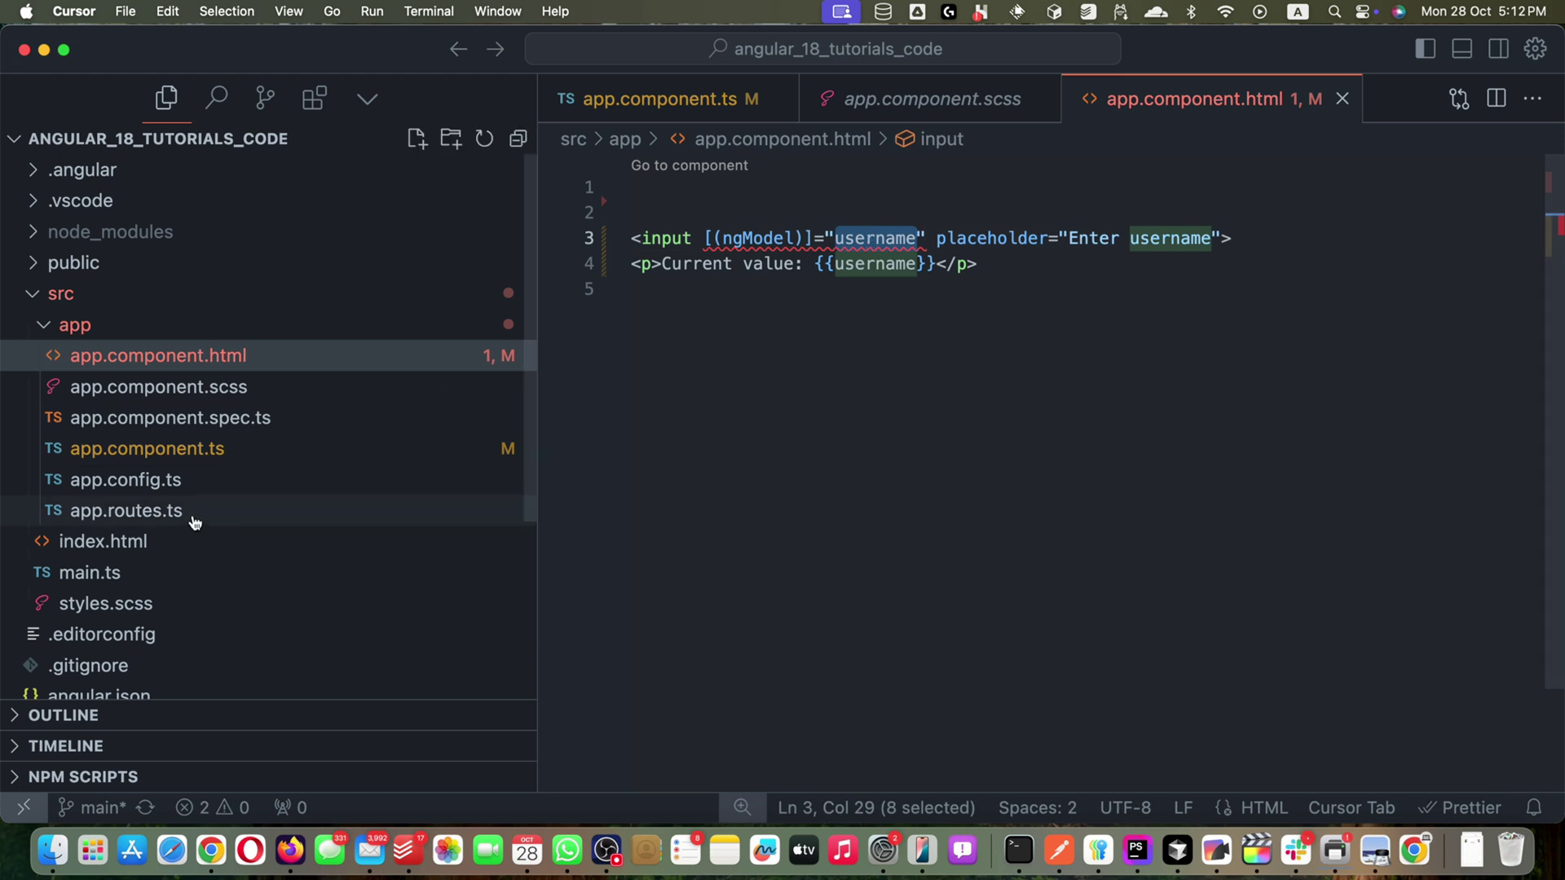
{"action": "left_click", "coordinate": [186, 452]}
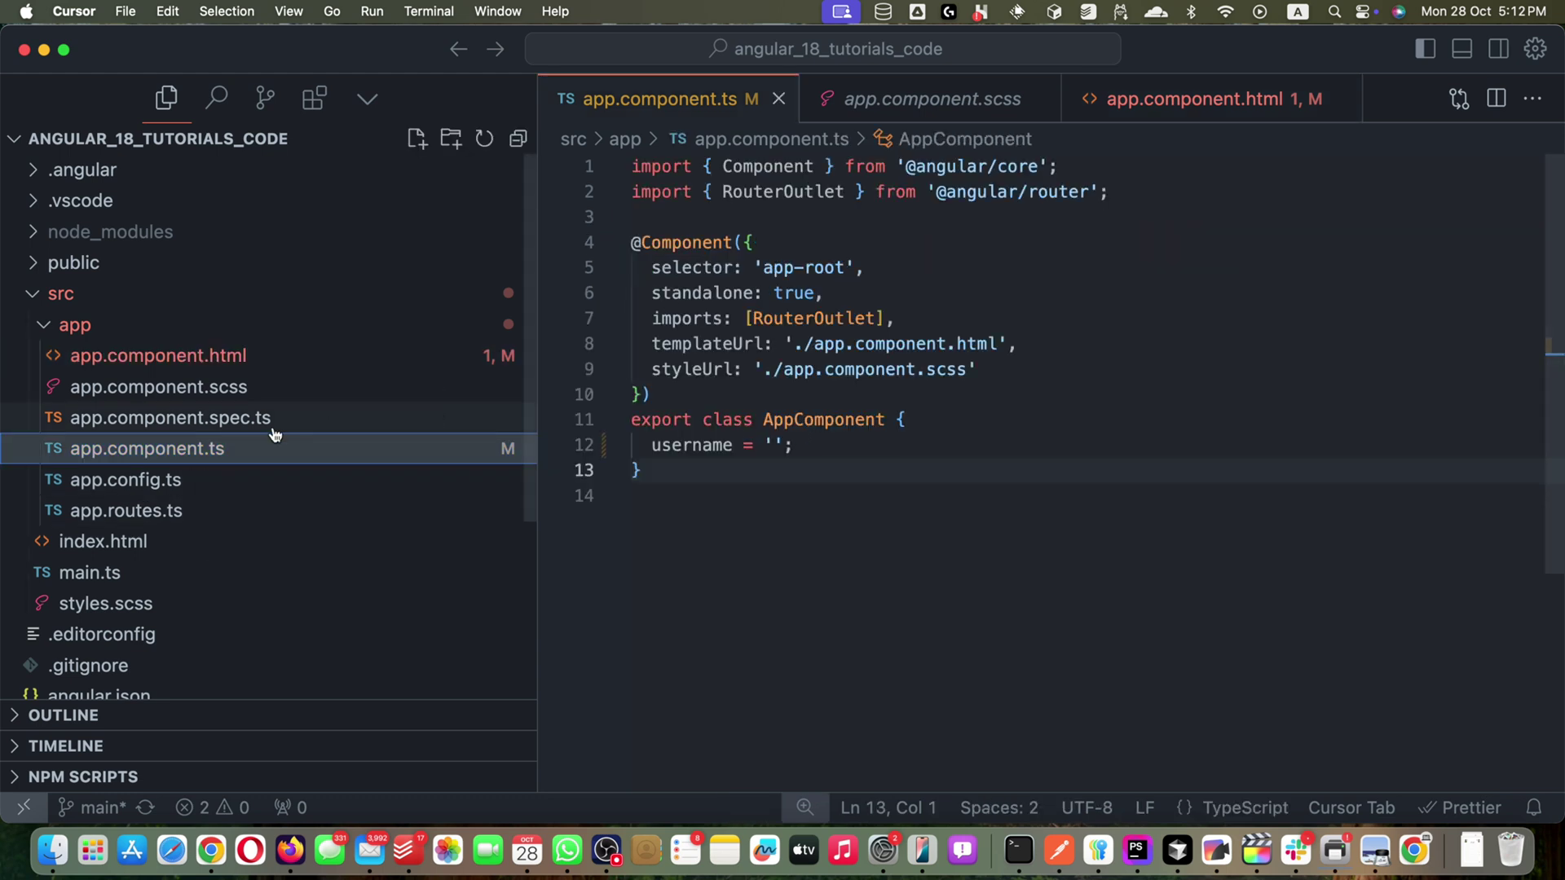
{"action": "left_click", "coordinate": [898, 444]}
{"action": "key", "text": "ctrl+Tab"}
{"action": "left_click", "coordinate": [678, 465]}
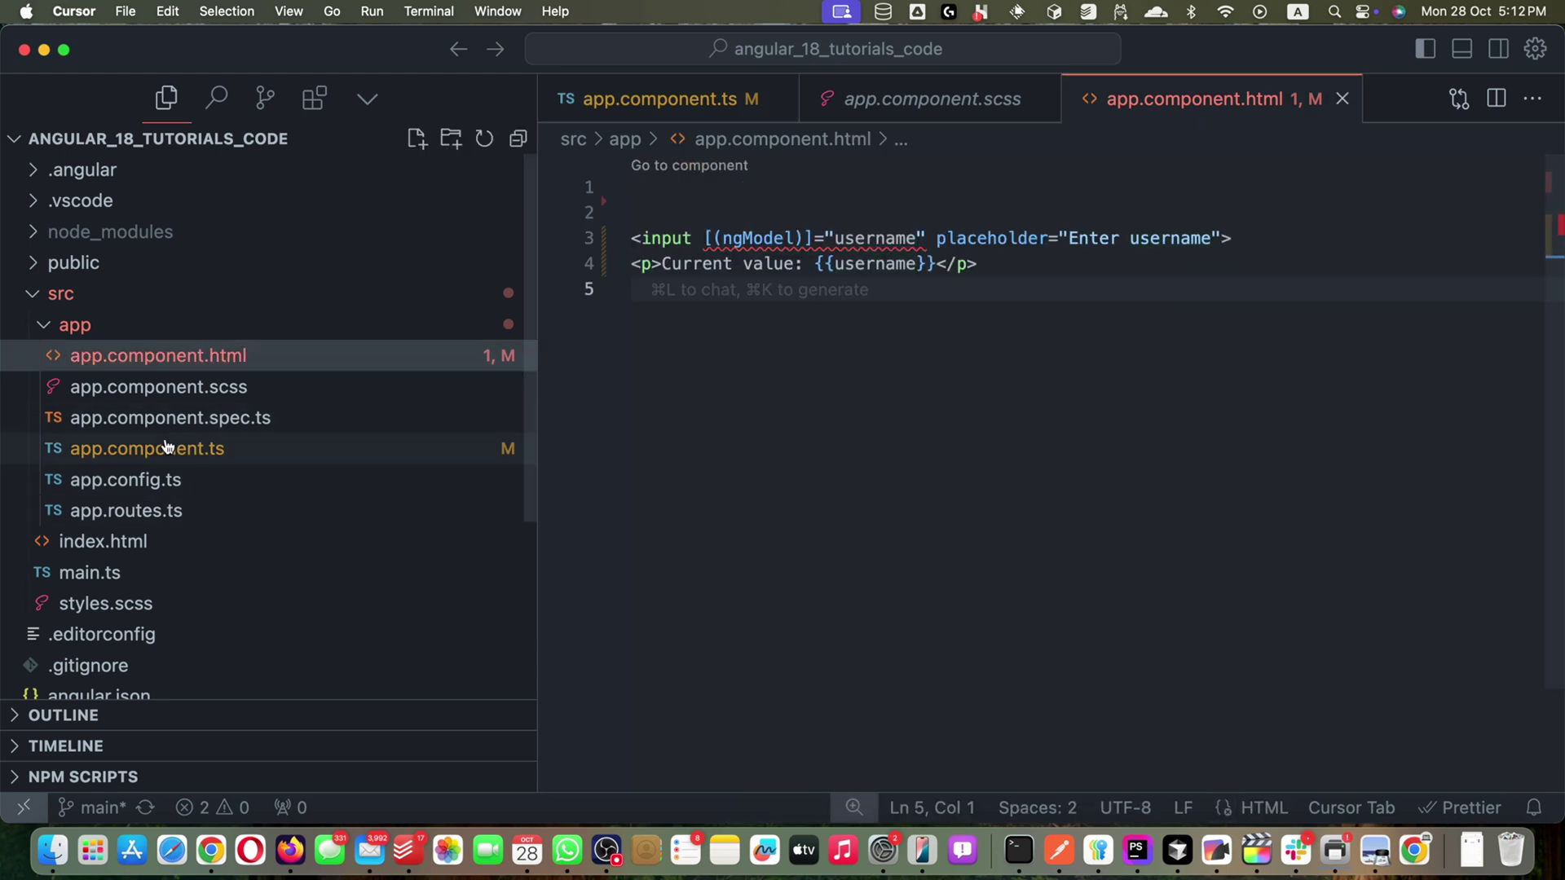
{"action": "left_click", "coordinate": [163, 455]}
{"action": "left_click_drag", "start_coordinate": [652, 294], "coordinate": [890, 294]}
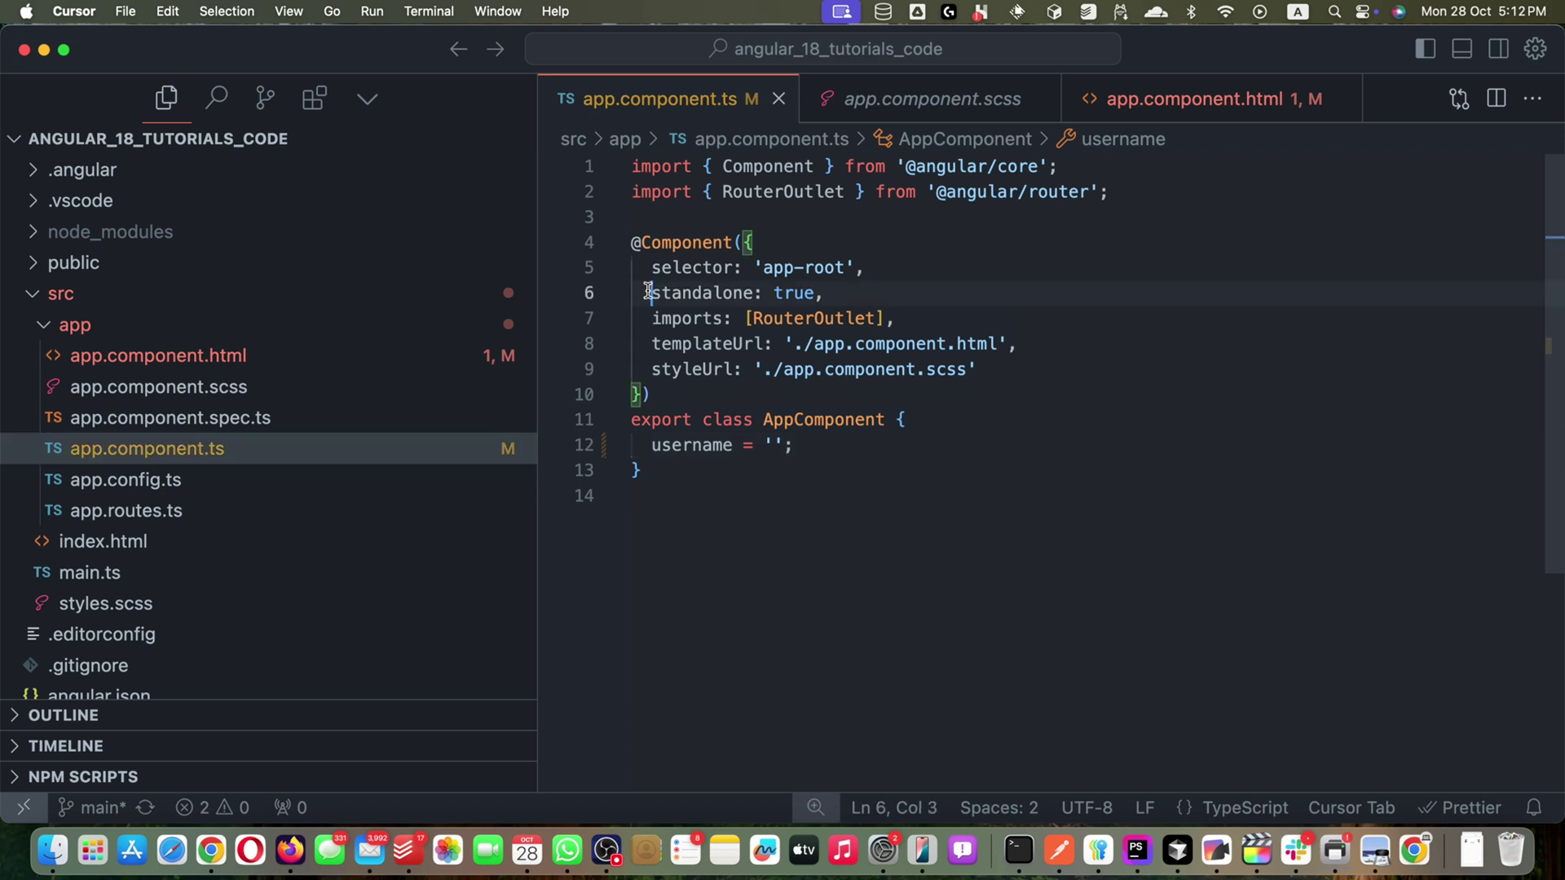
{"action": "left_click", "coordinate": [1076, 360]}
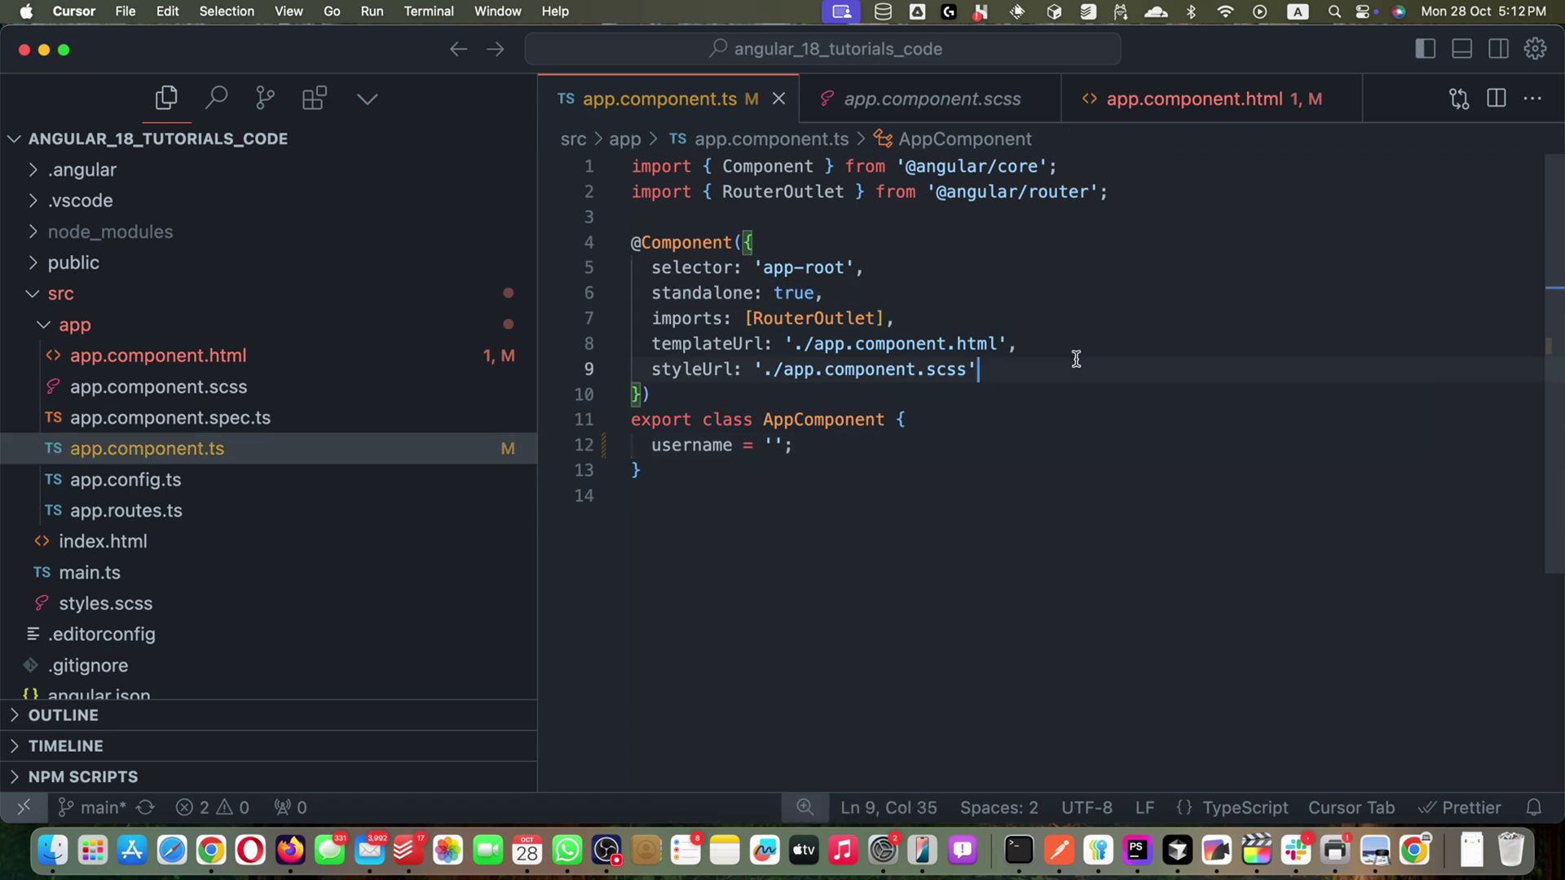
{"action": "left_click", "coordinate": [882, 321]}
{"action": "triple_click", "coordinate": [682, 316]}
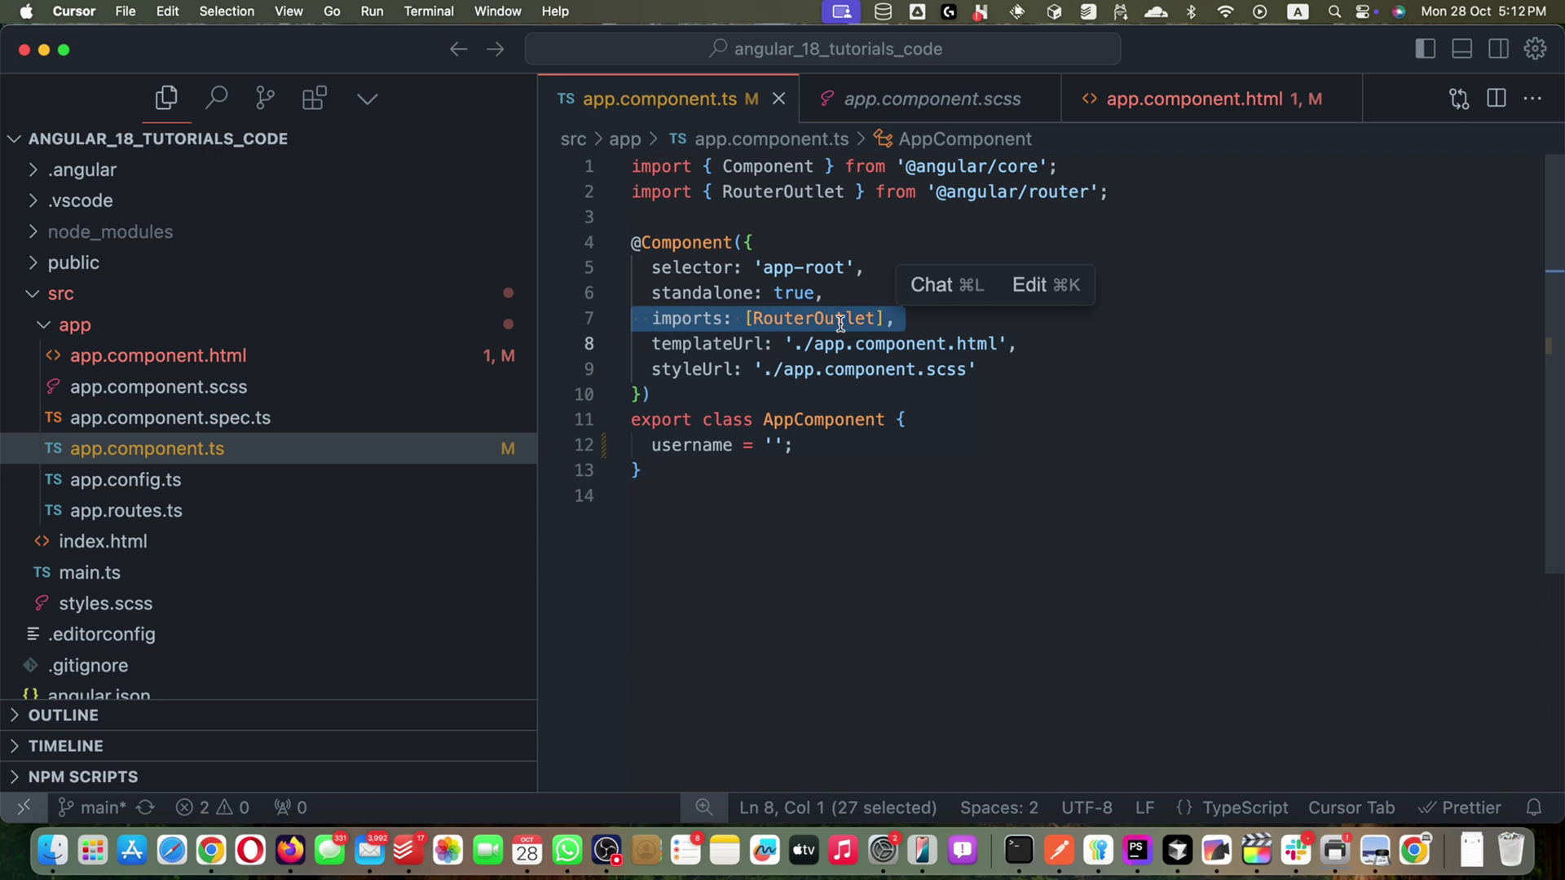
{"action": "left_click", "coordinate": [873, 320]}
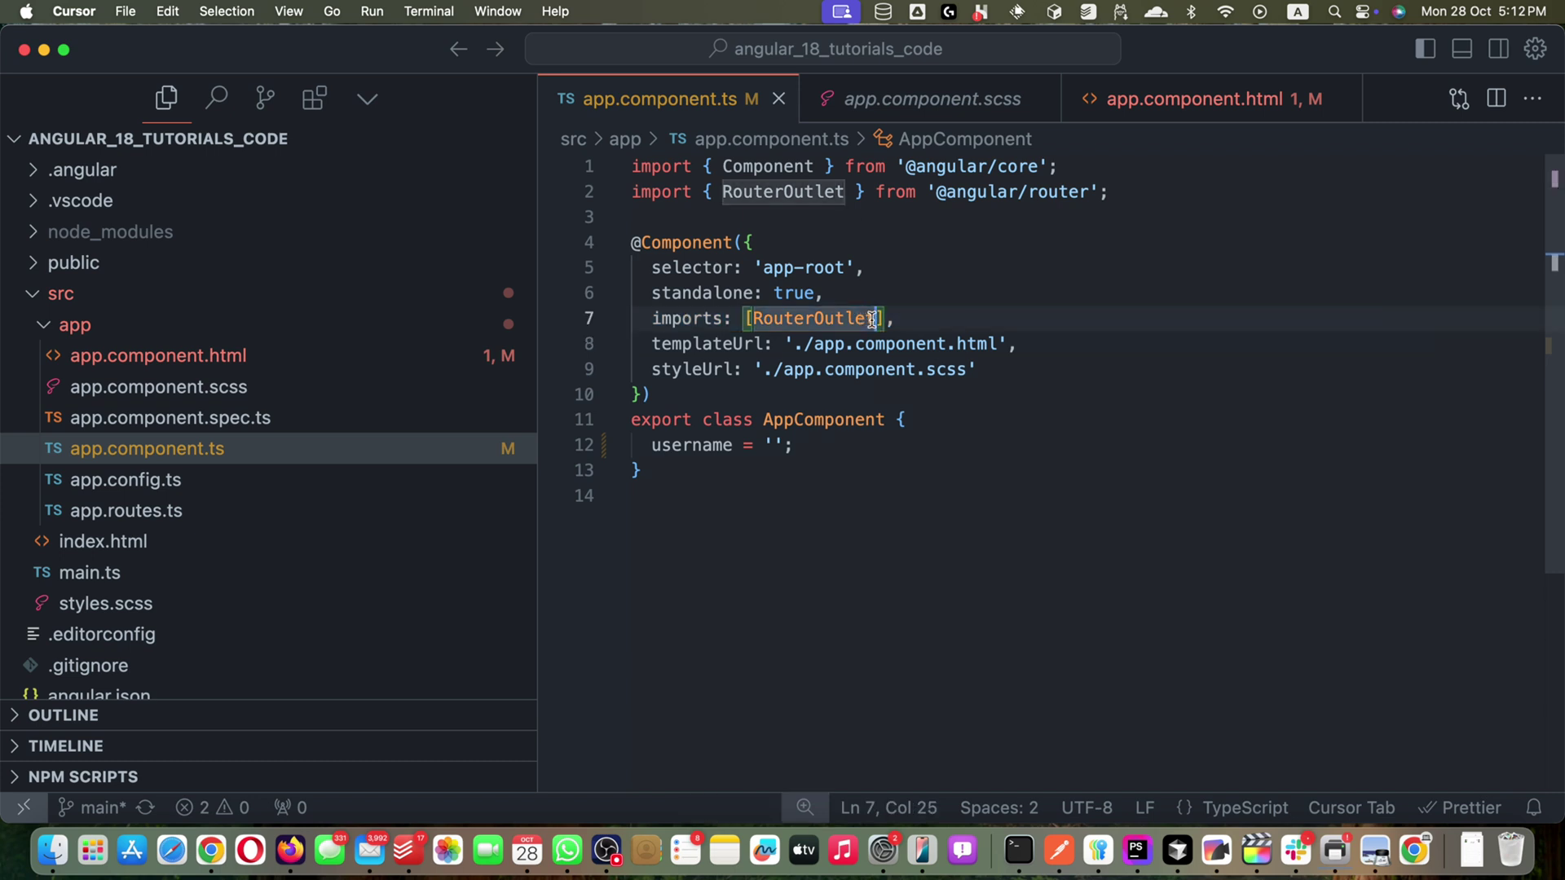
{"action": "left_click", "coordinate": [923, 465]}
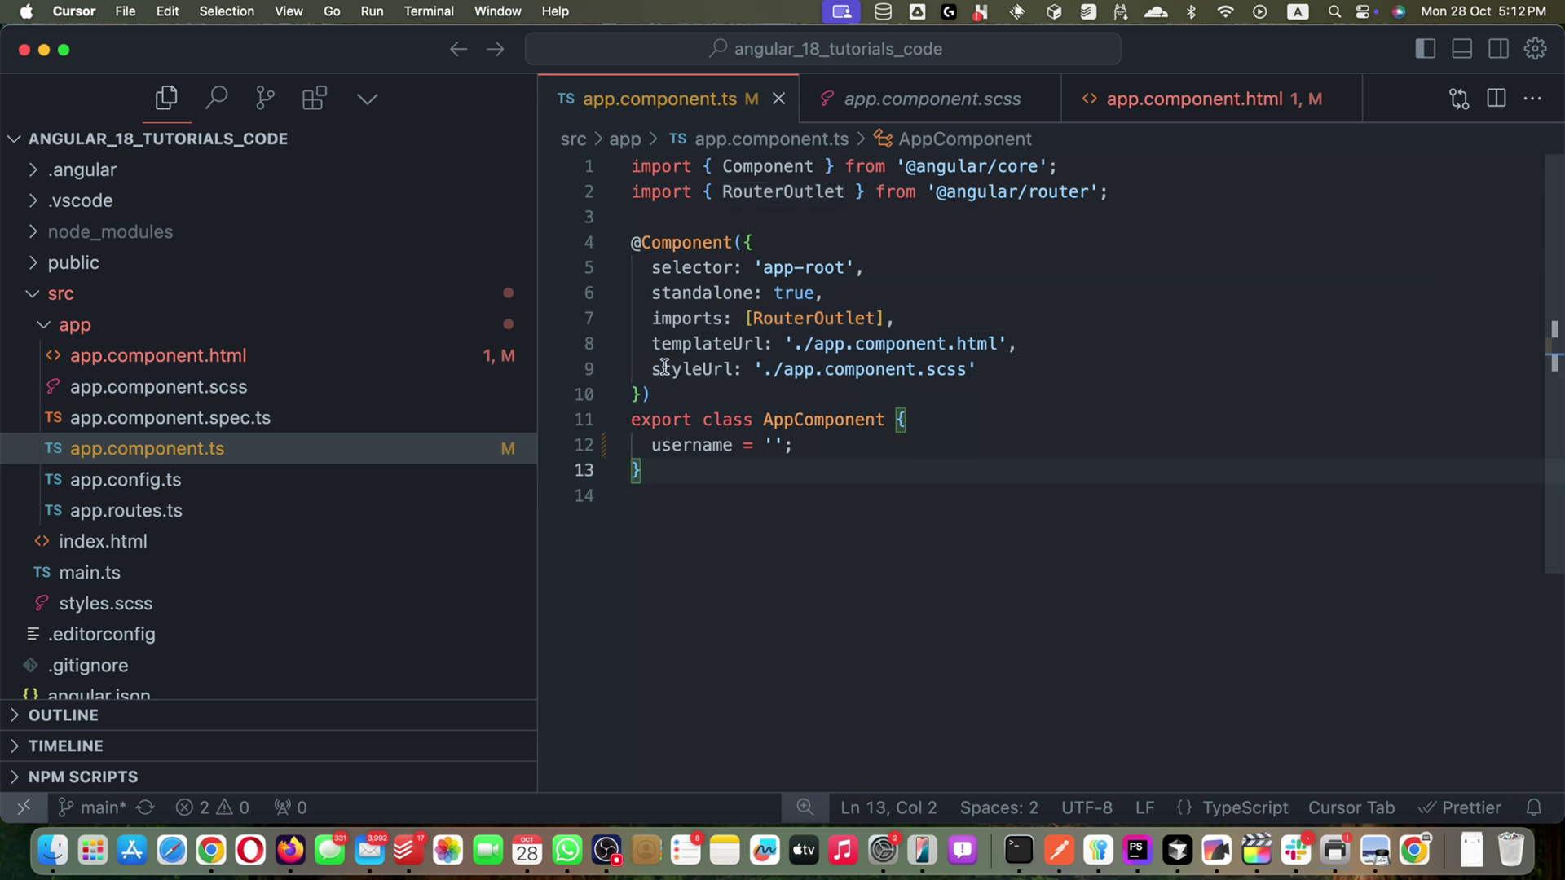
{"action": "mouse_move", "coordinate": [815, 319]}
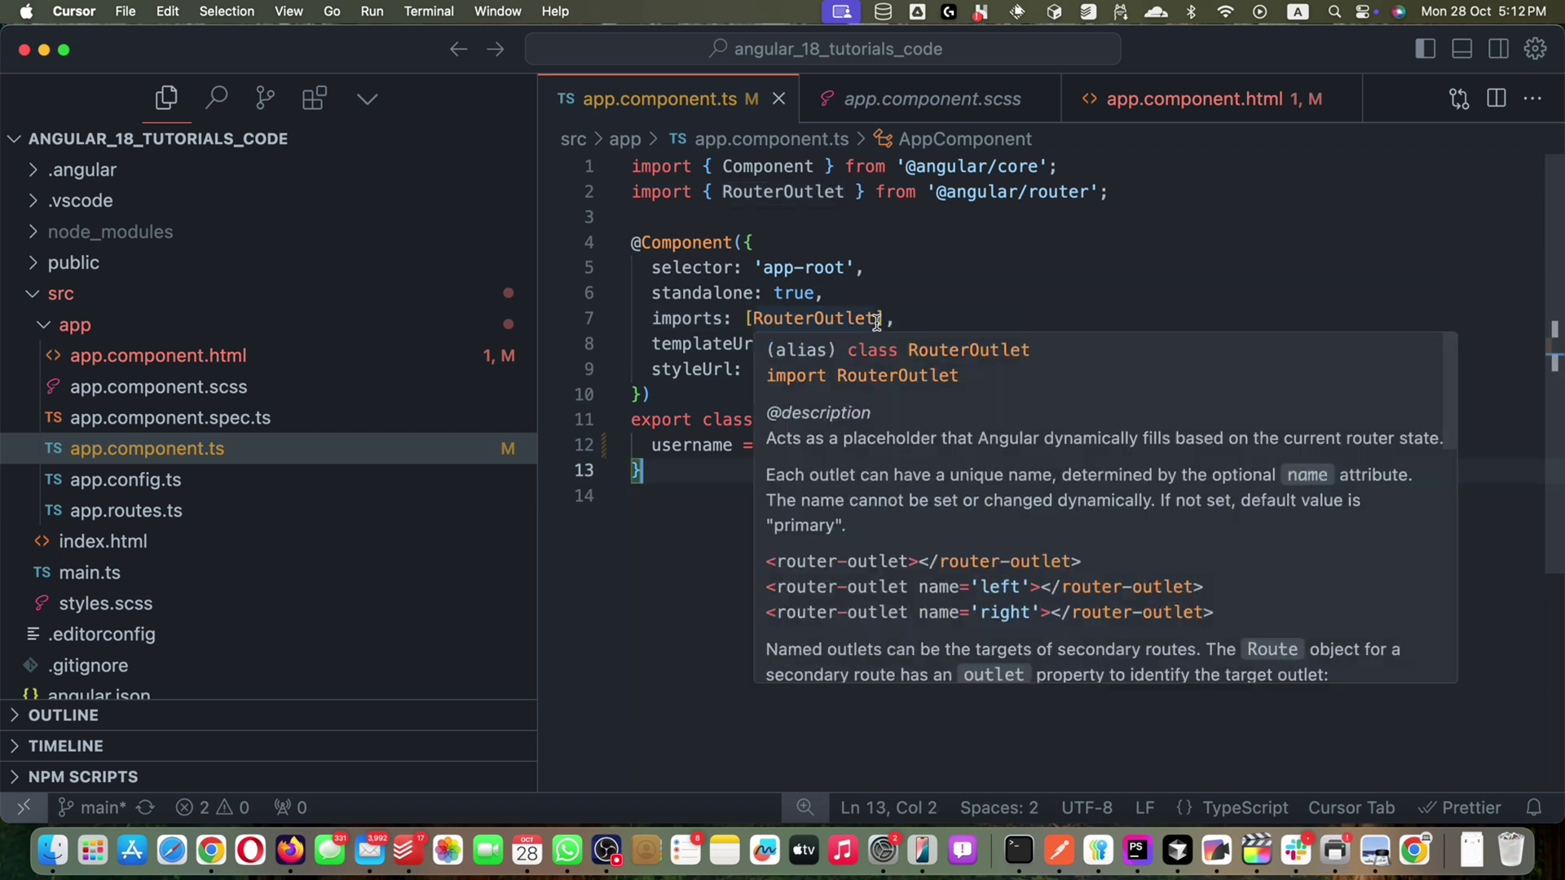
{"action": "left_click", "coordinate": [1133, 192]}
{"action": "key", "text": "Return"}
{"action": "type", "text": "import {"}
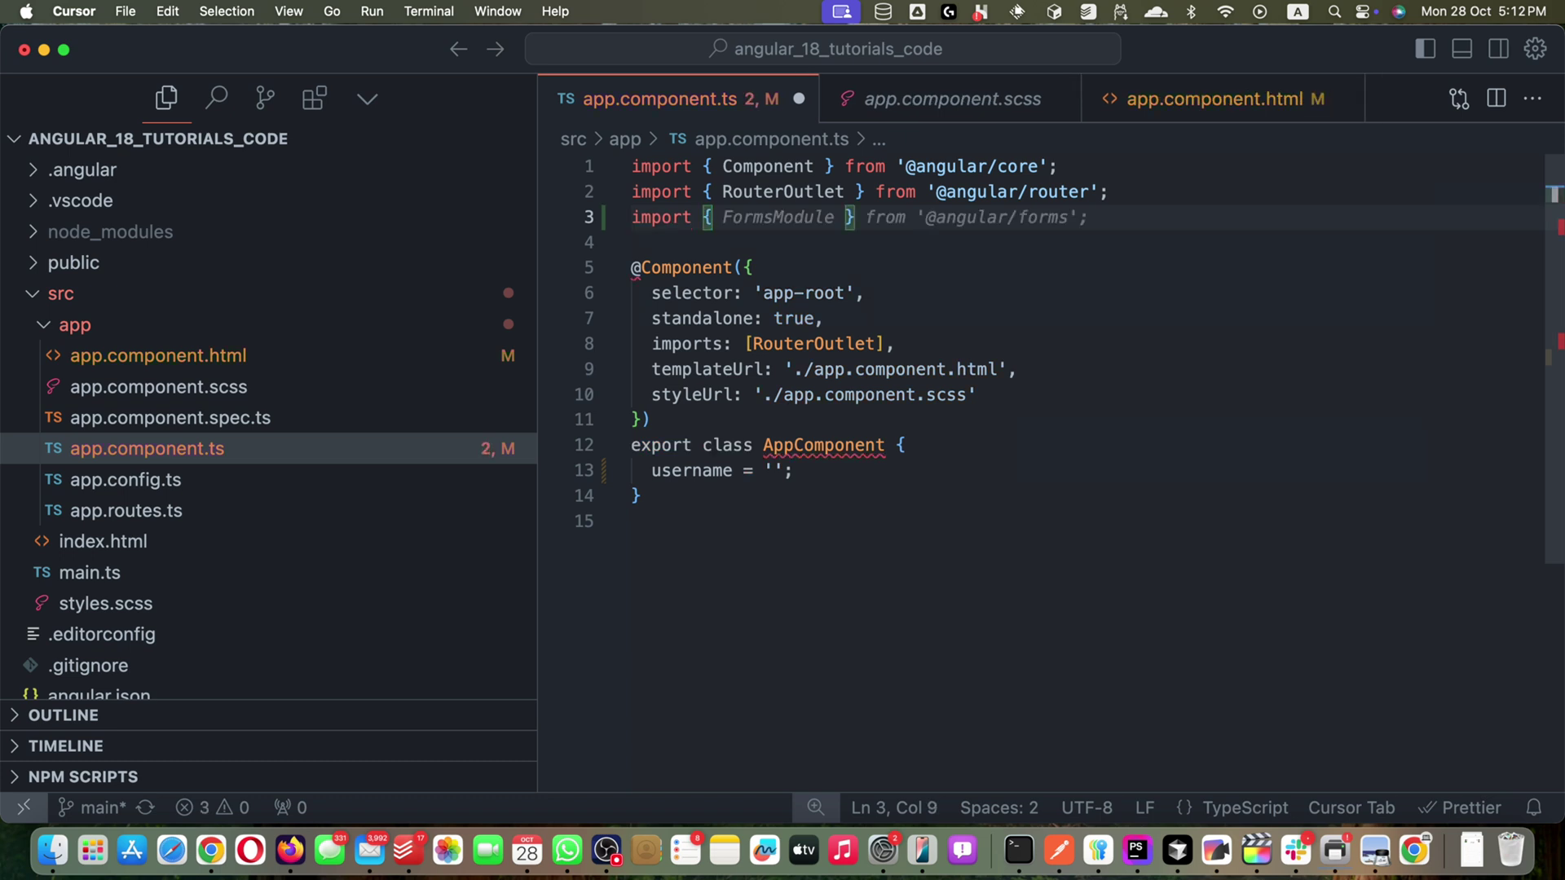
{"action": "key", "text": "Tab"}
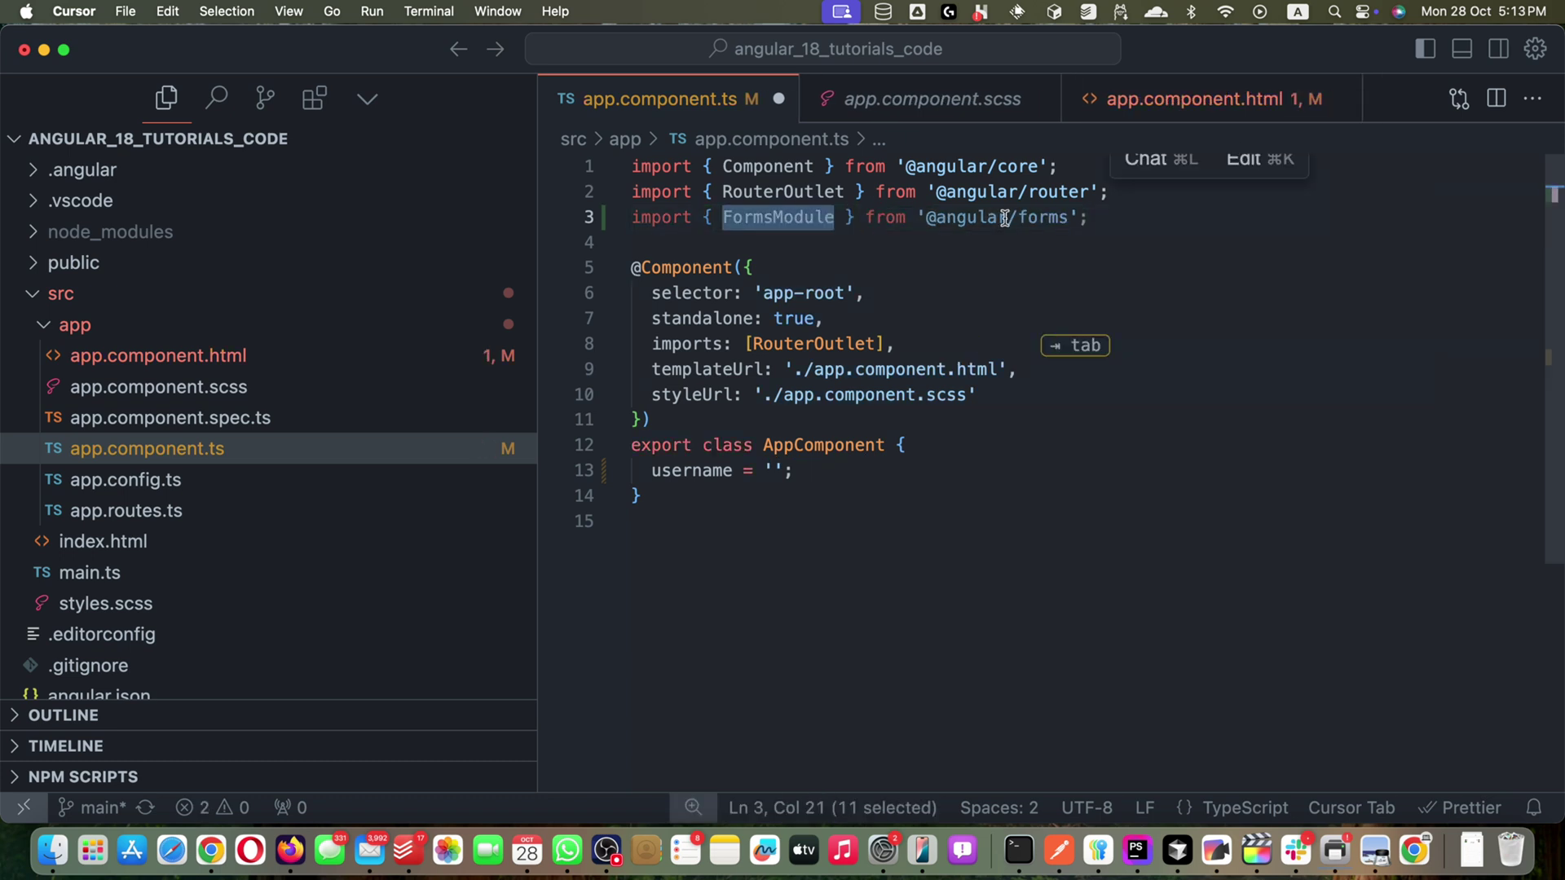
{"action": "left_click", "coordinate": [925, 219]}
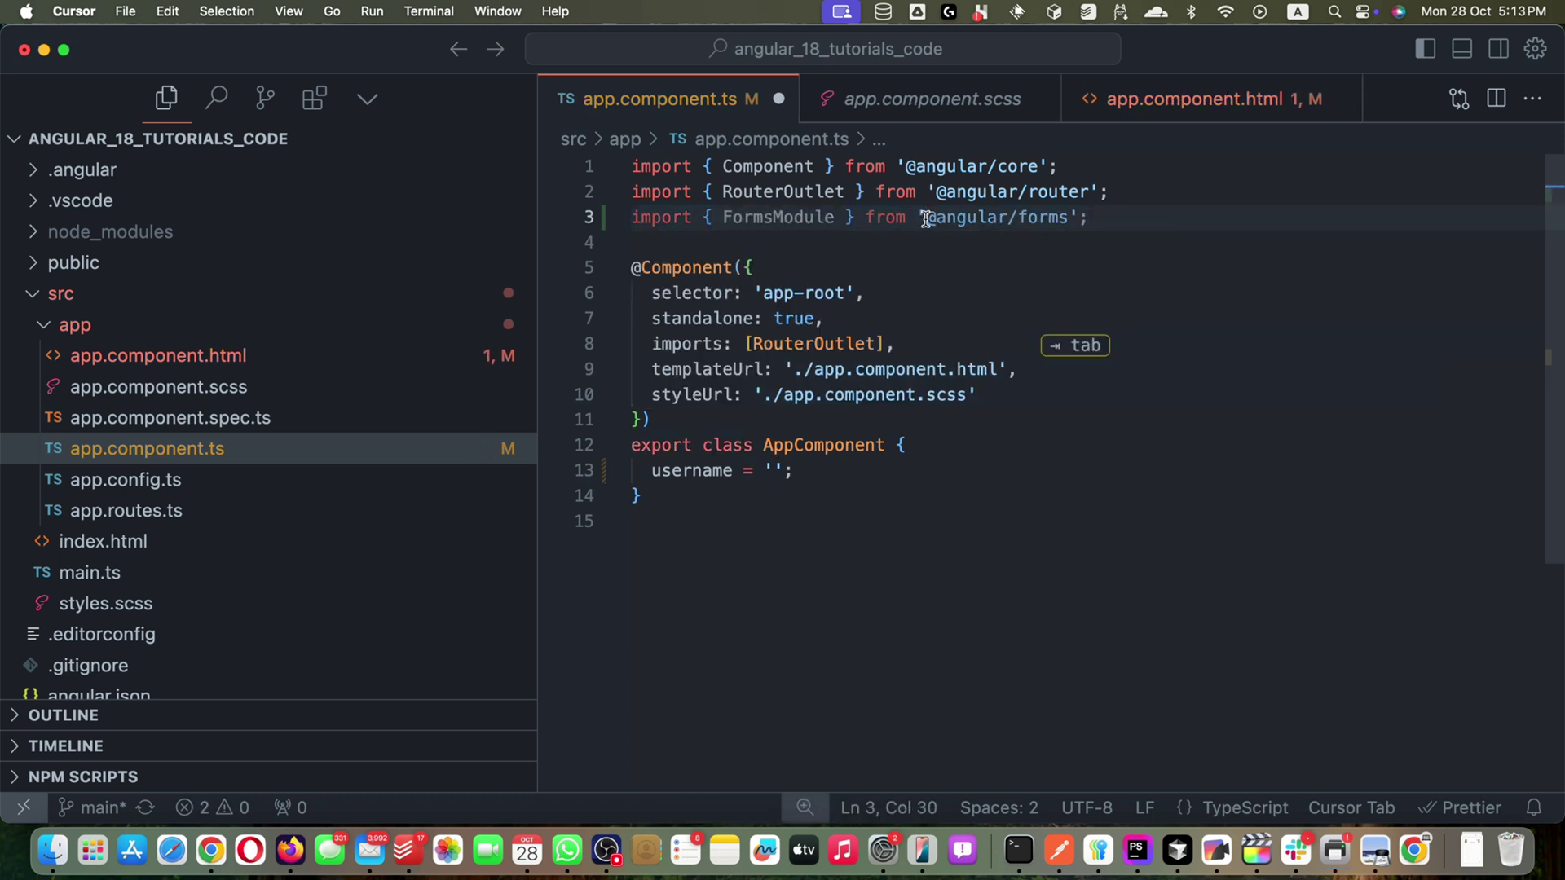
{"action": "left_click", "coordinate": [956, 217]}
- Append FormsModule after RouterOutlet in the component's imports array
{"action": "left_click", "coordinate": [876, 343]}
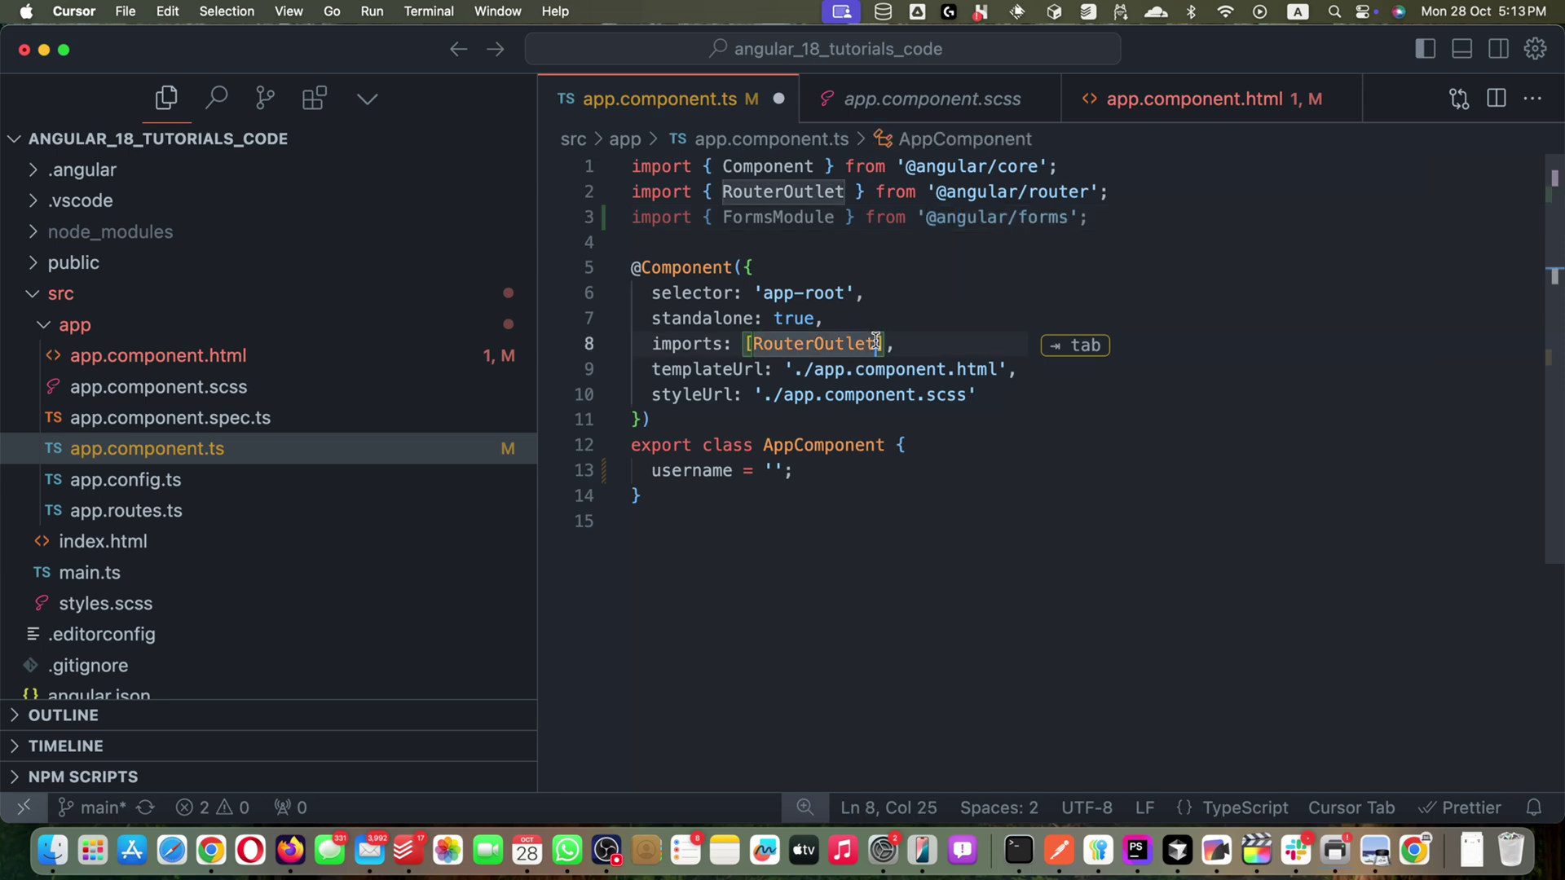
{"action": "type", "text": ","}
{"action": "key", "text": "Tab"}
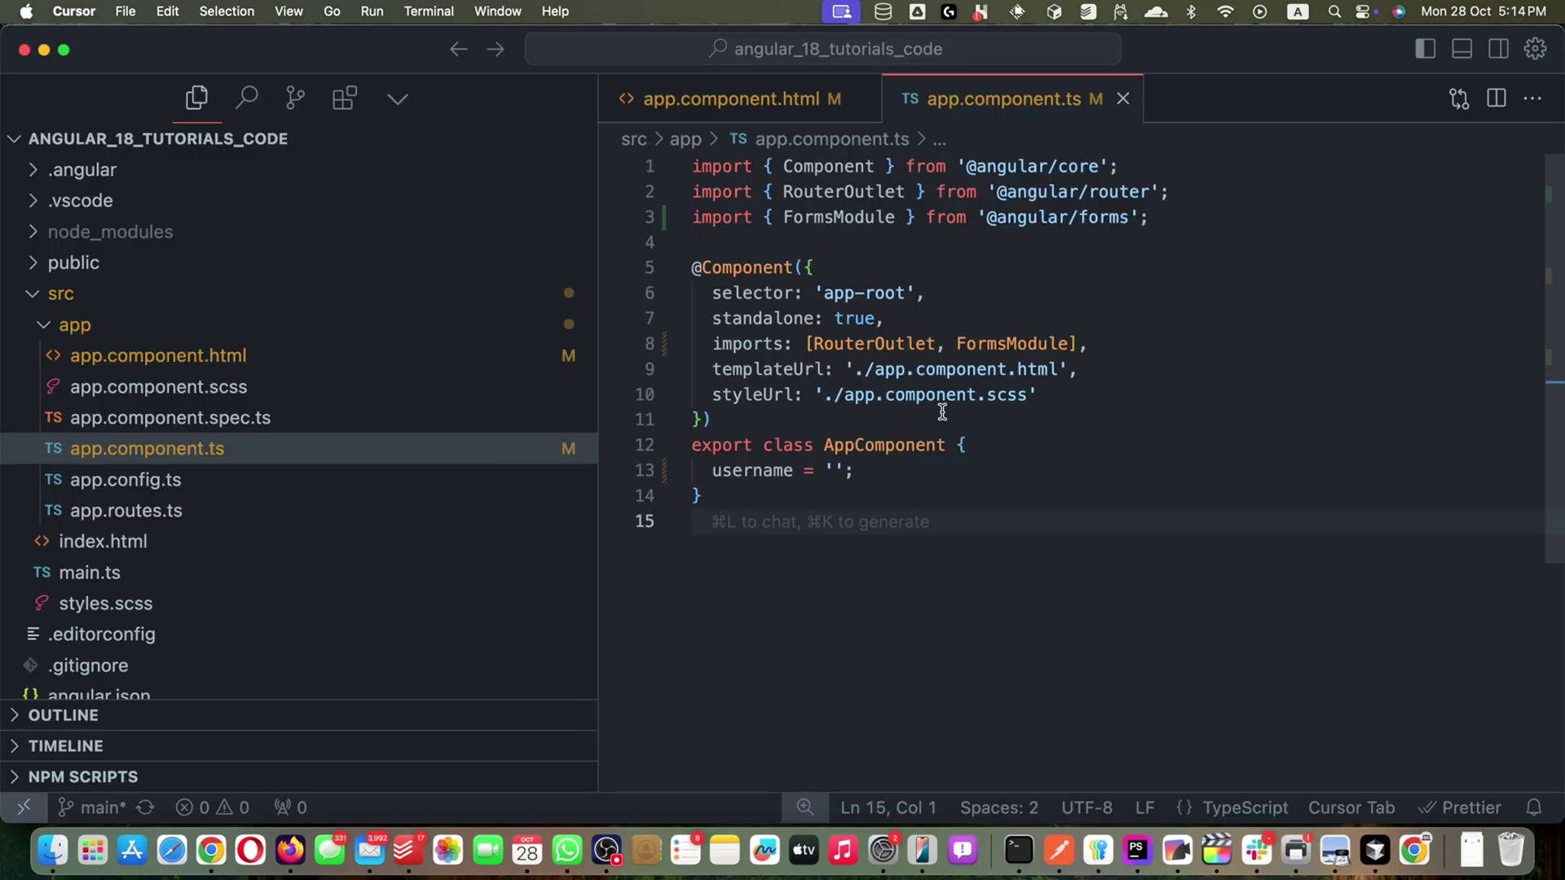
{"action": "left_click", "coordinate": [863, 367]}
- Check the template and terminal build output, then switch to the running app in Chrome
{"action": "left_click", "coordinate": [159, 357]}
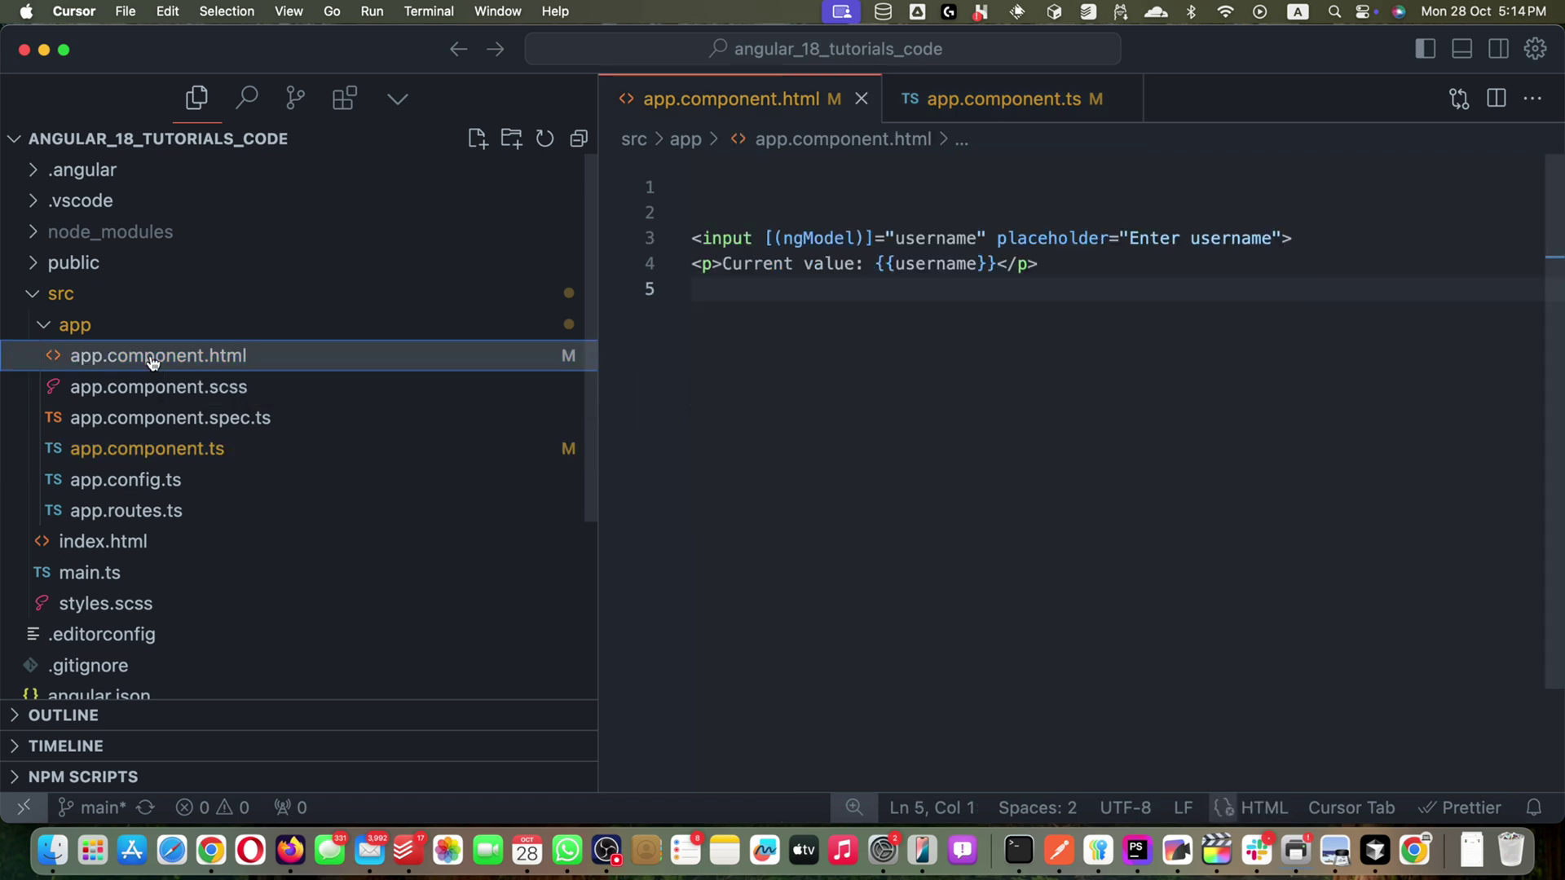
{"action": "key", "text": "ctrl+grave"}
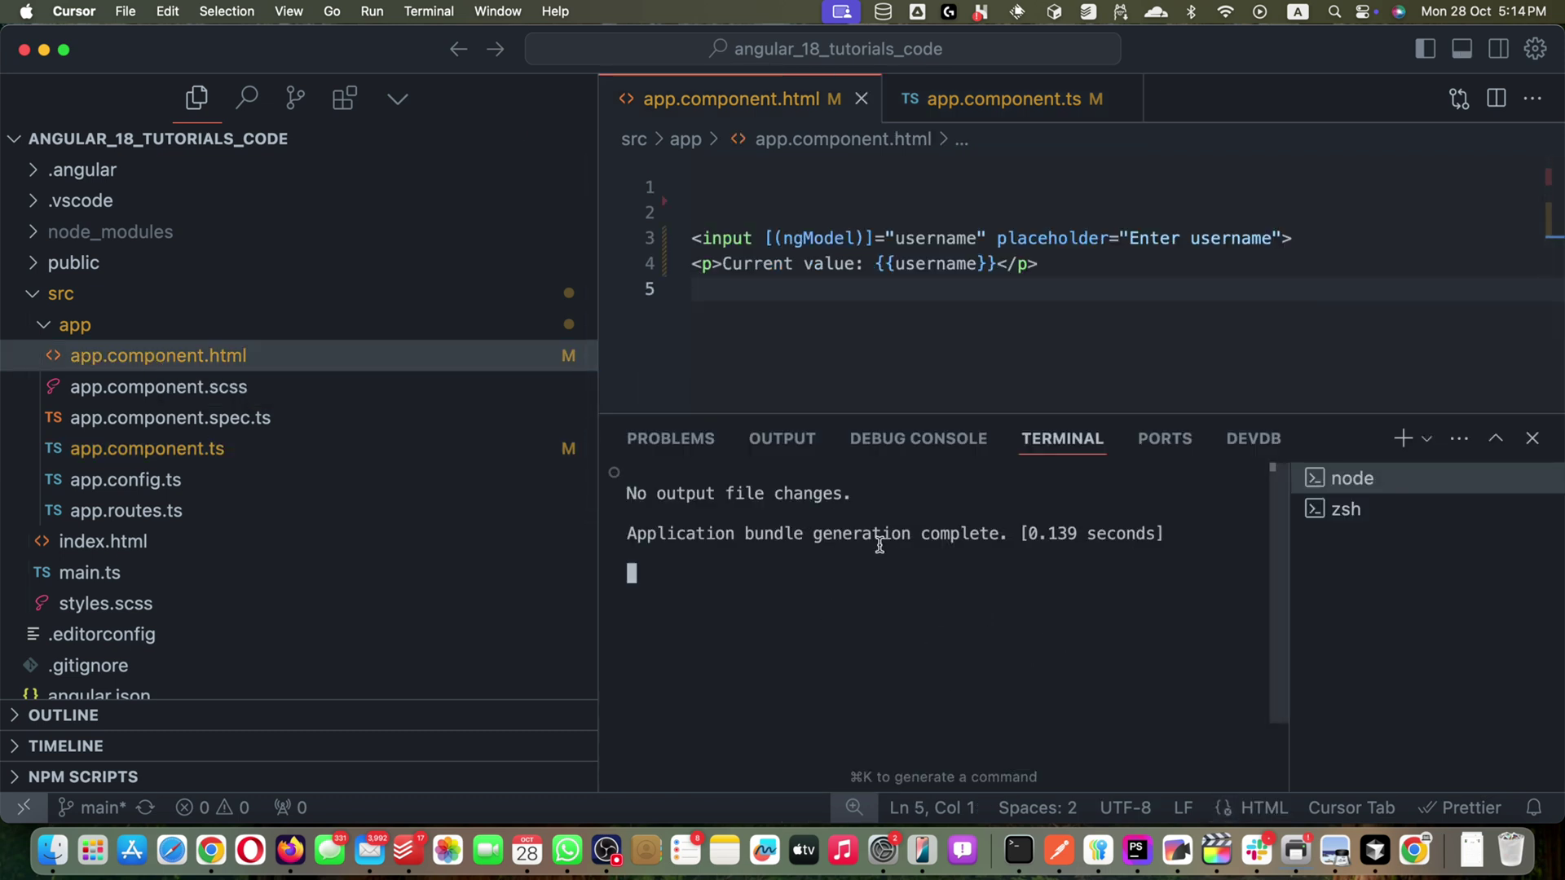
{"action": "key", "text": "super+Tab"}
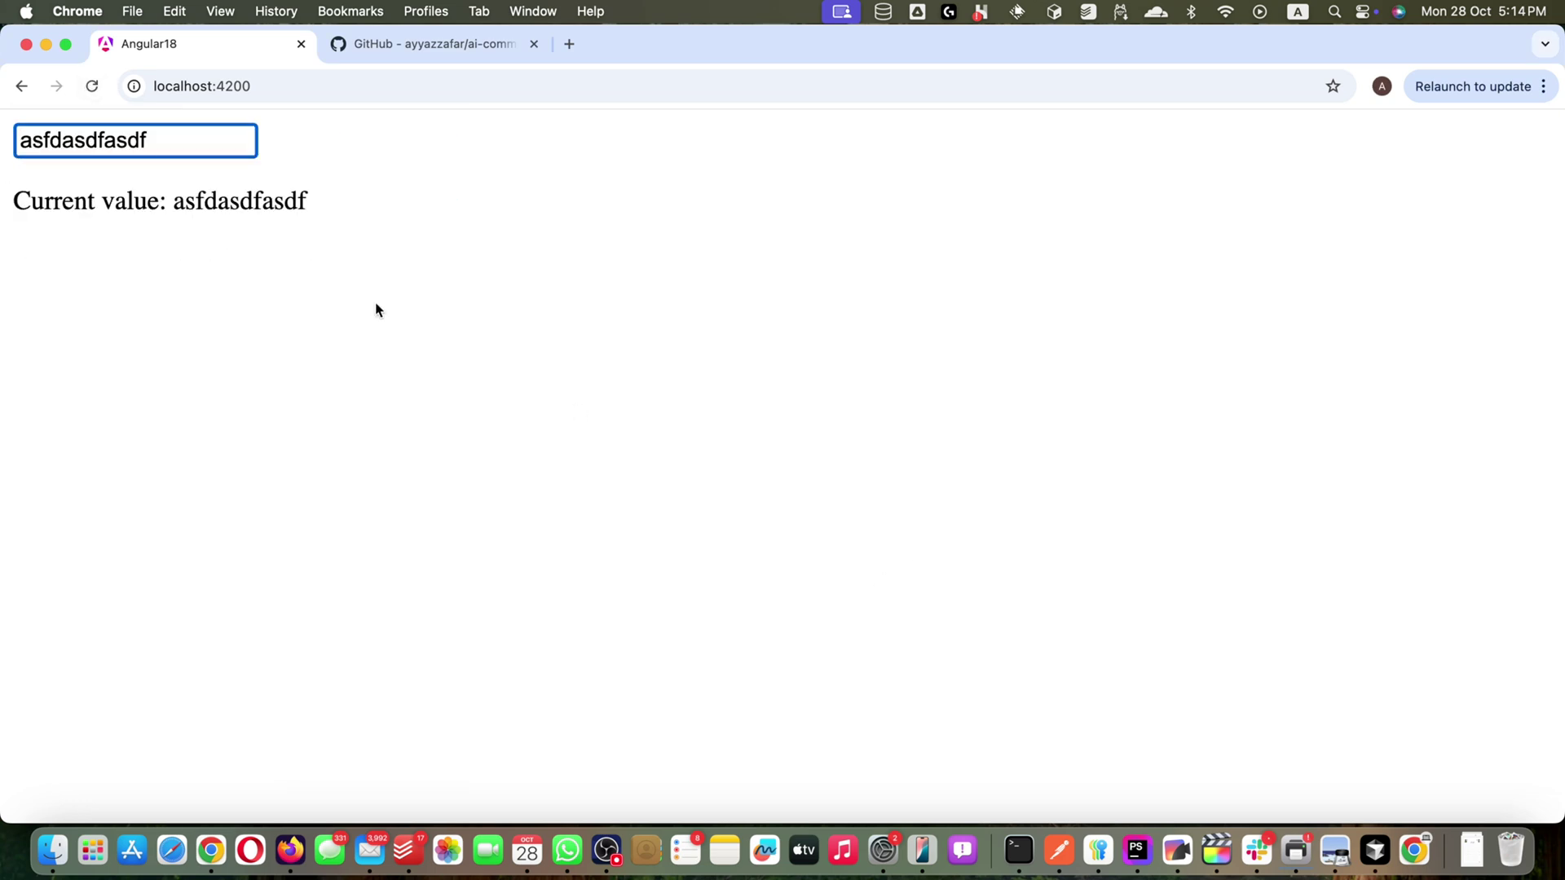
- Replace the username field text with 'Hello world', confirm Current value echoes it, and return to Cursor
{"action": "double_click", "coordinate": [117, 139]}
{"action": "type", "text": "Hello world"}
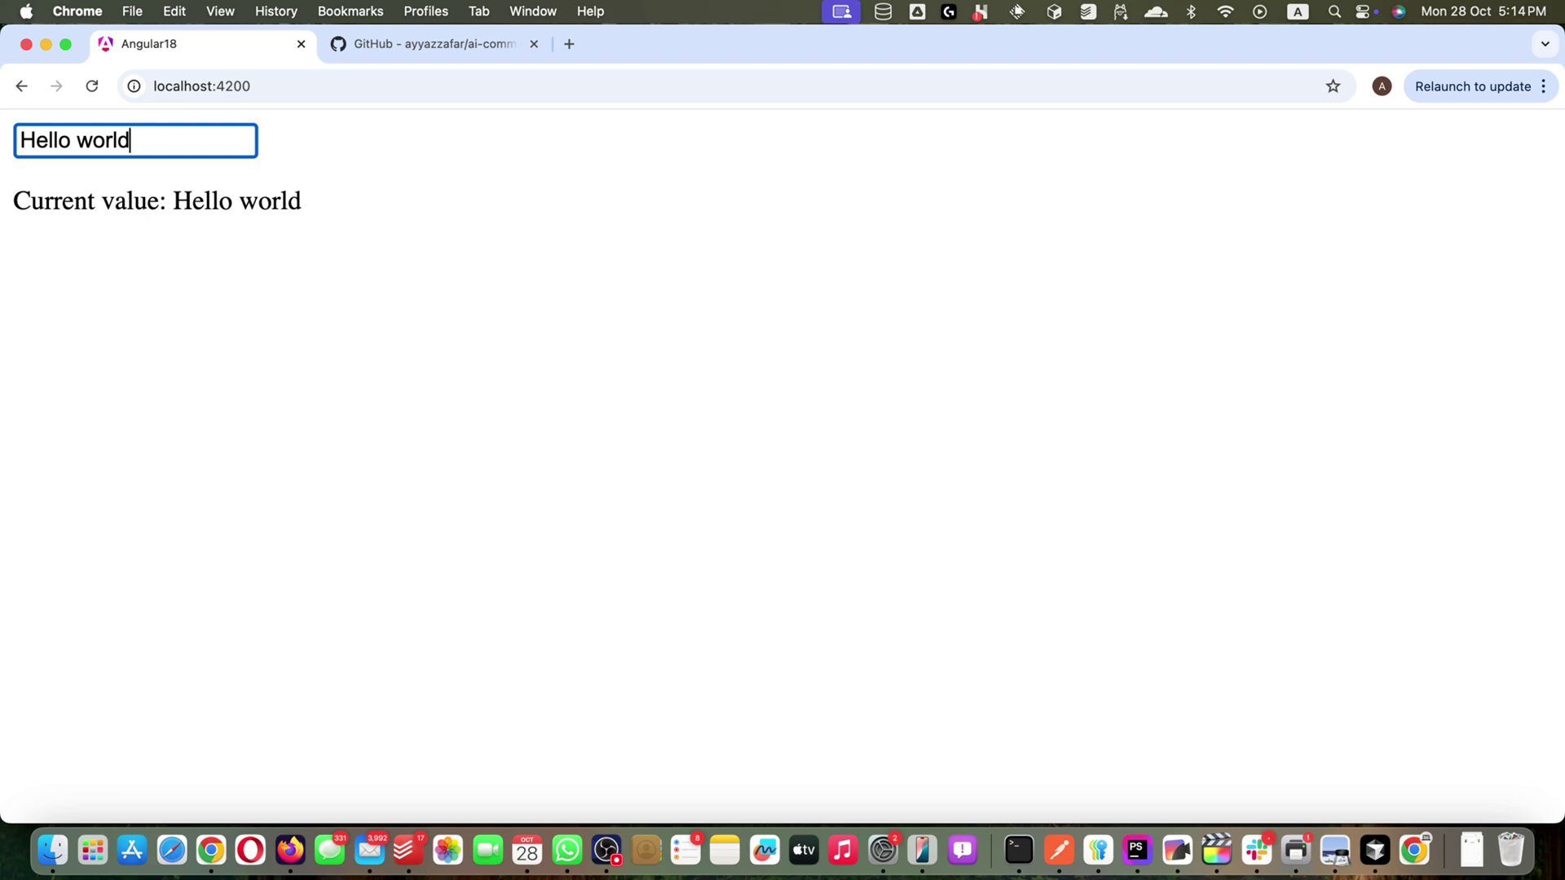
{"action": "key", "text": "super+Tab"}
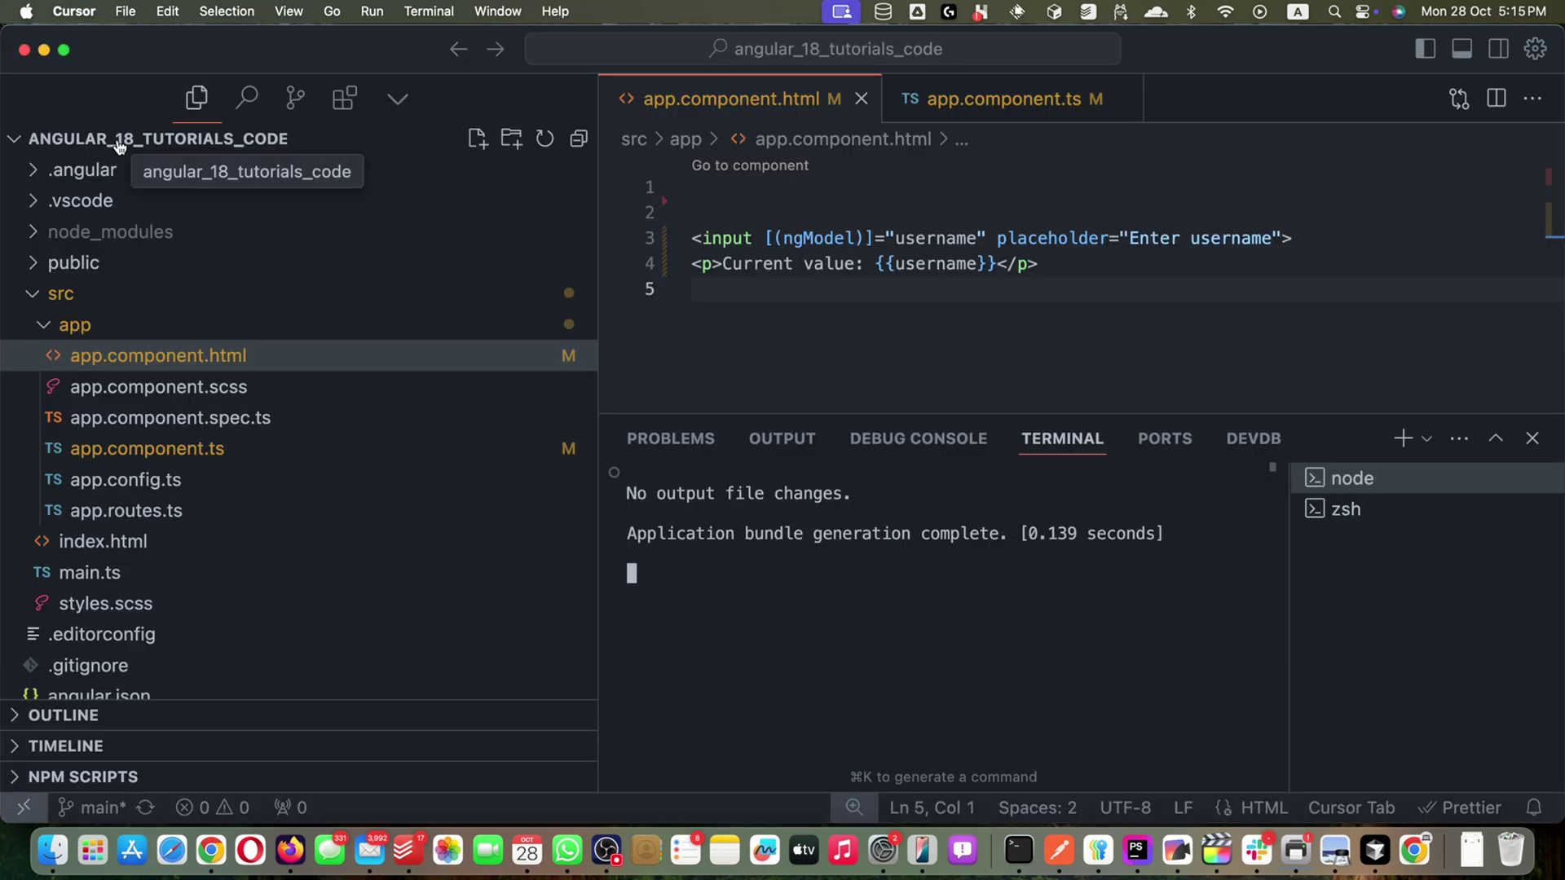